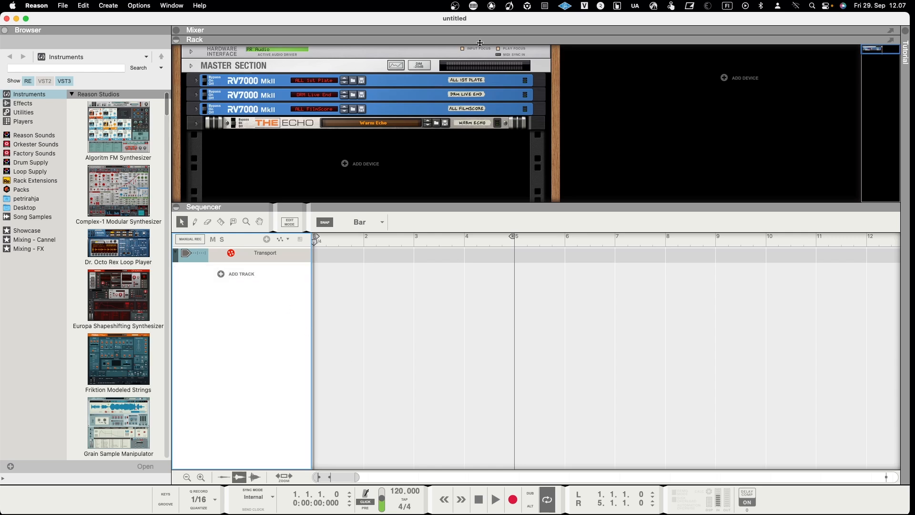
# Pop the rack out into its own window and dock it back into the main window.
pyautogui.click(891, 41)
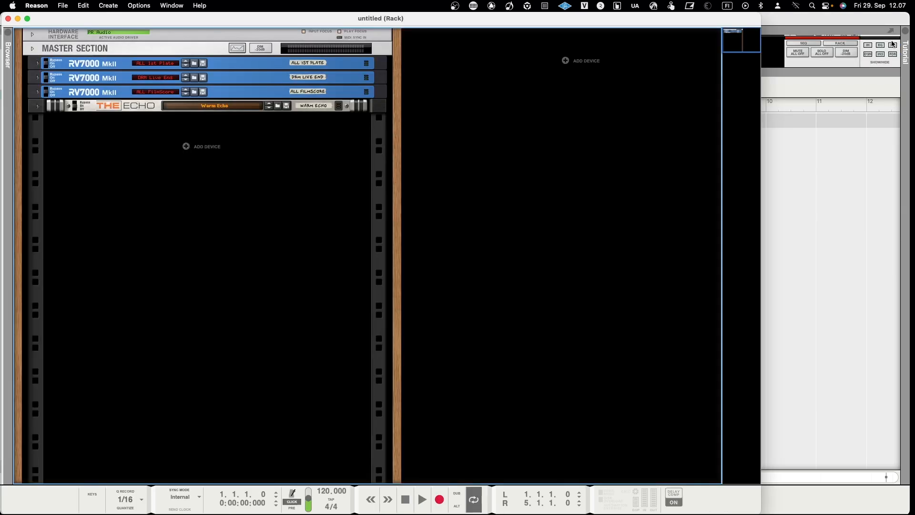
pyautogui.click(8, 19)
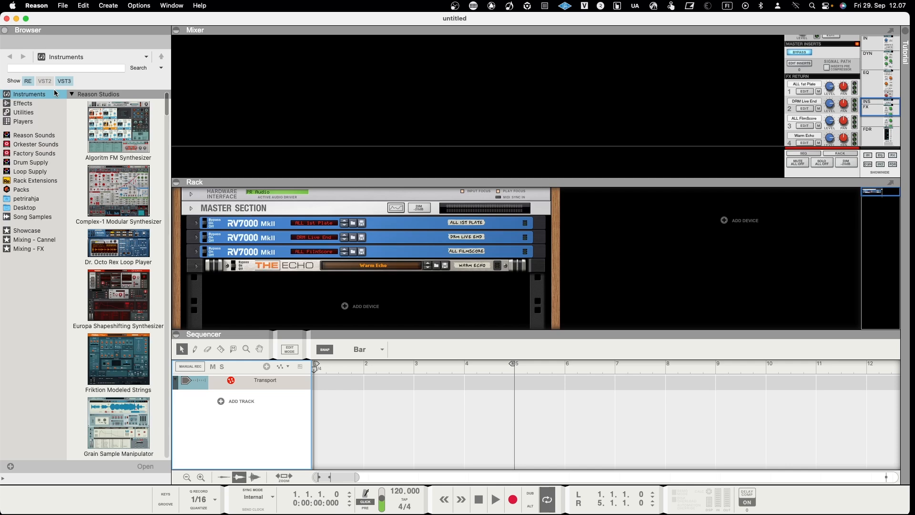
pyautogui.click(5, 30)
pyautogui.click(4, 31)
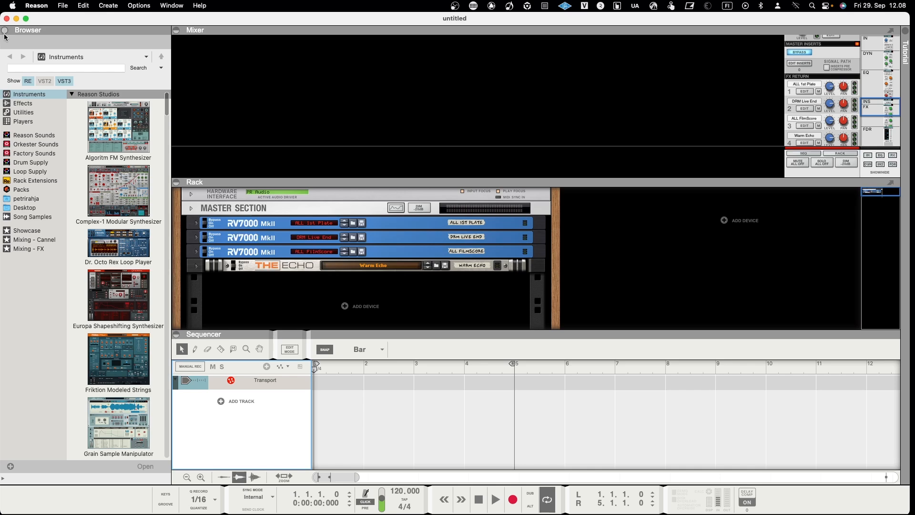
# Browse the Effects and Players device categories in the browser.
pyautogui.click(24, 103)
pyautogui.click(24, 121)
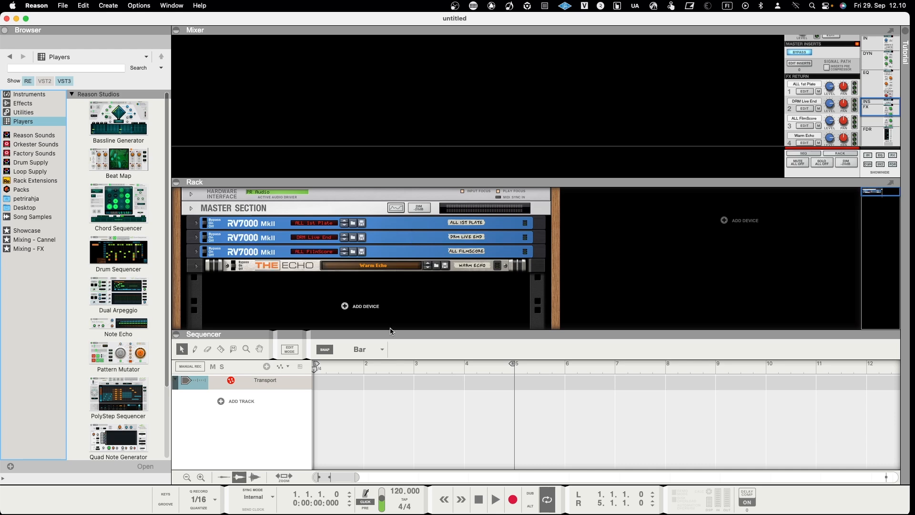
pyautogui.moveTo(391, 331); pyautogui.dragTo(386, 233)
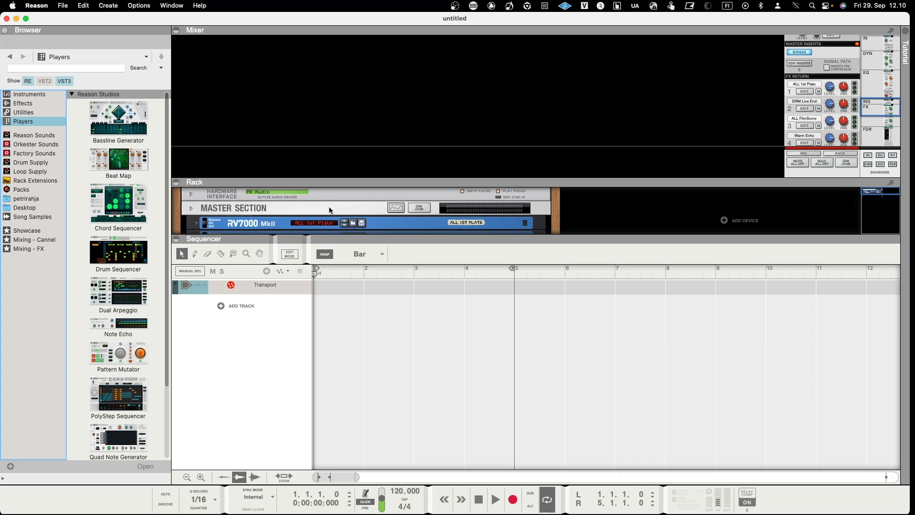
# Enable blocks and switch the sequencer to Block mode.
pyautogui.click(136, 6)
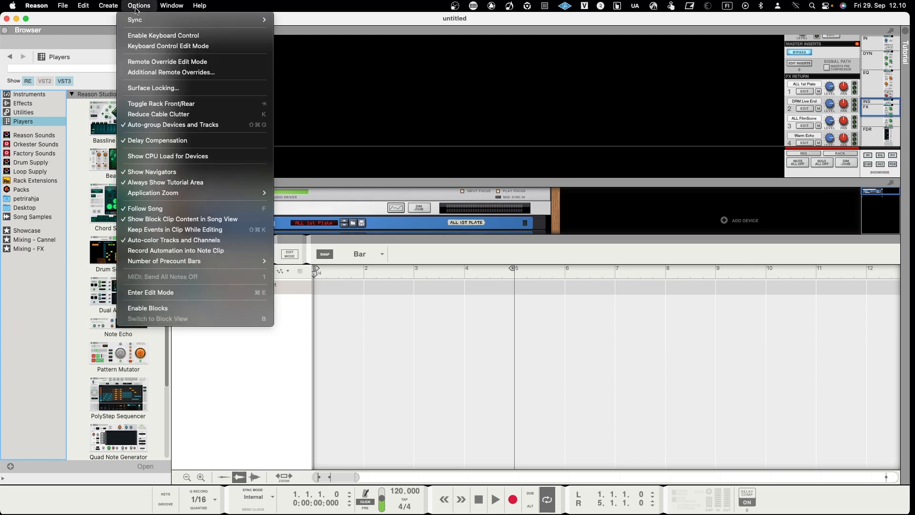
pyautogui.click(189, 308)
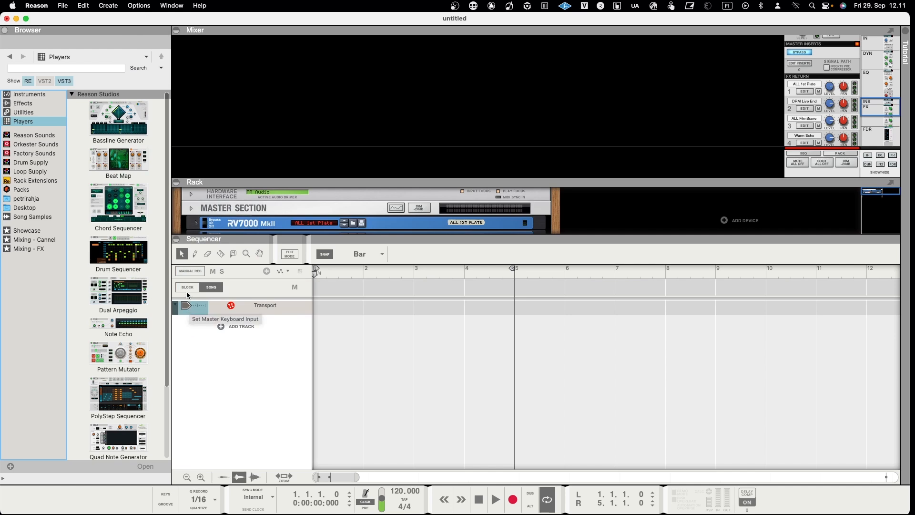
pyautogui.click(186, 287)
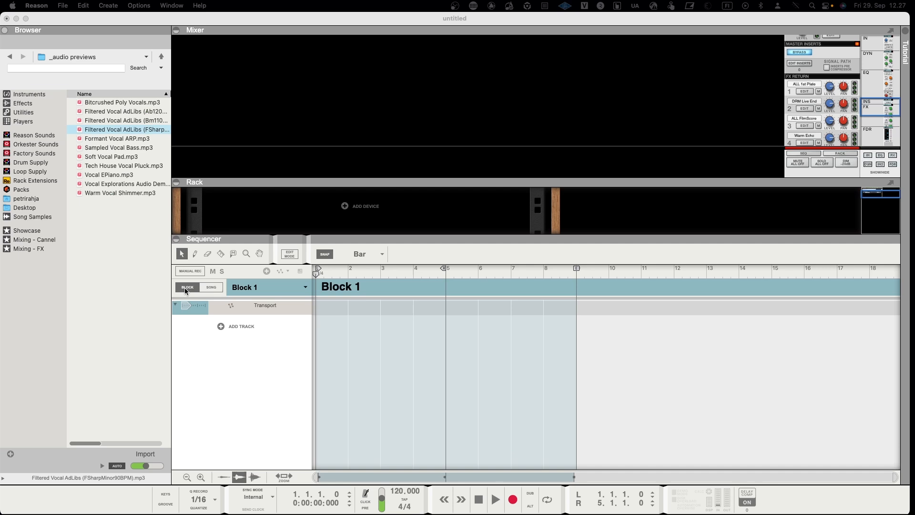
# Create an audio track in the sequencer.
pyautogui.click(222, 328)
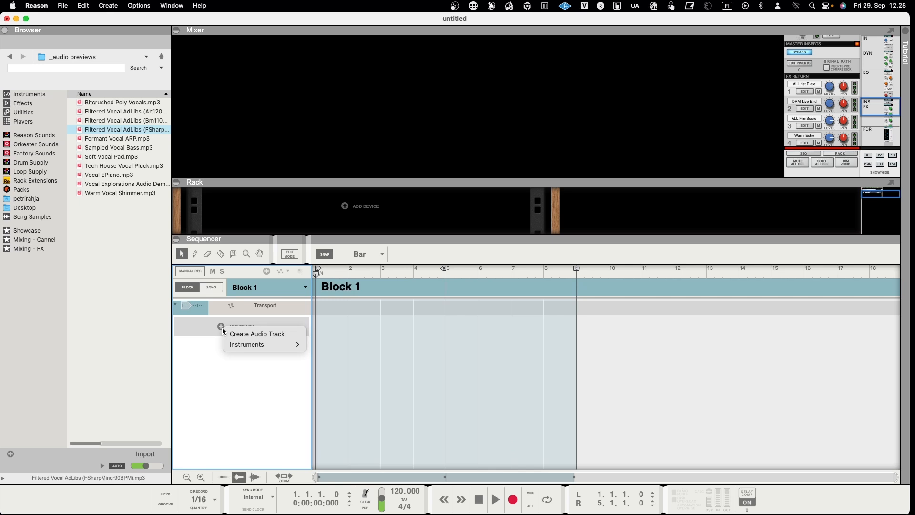
pyautogui.click(233, 333)
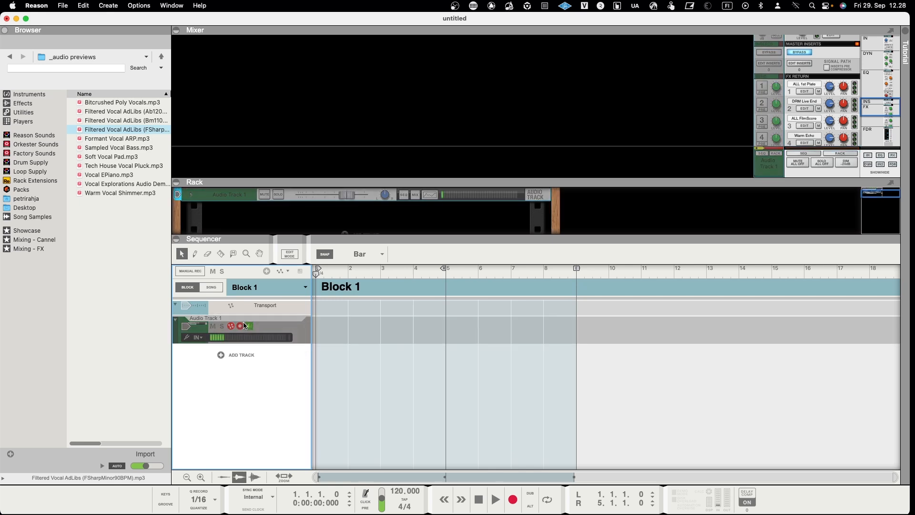
pyautogui.click(241, 326)
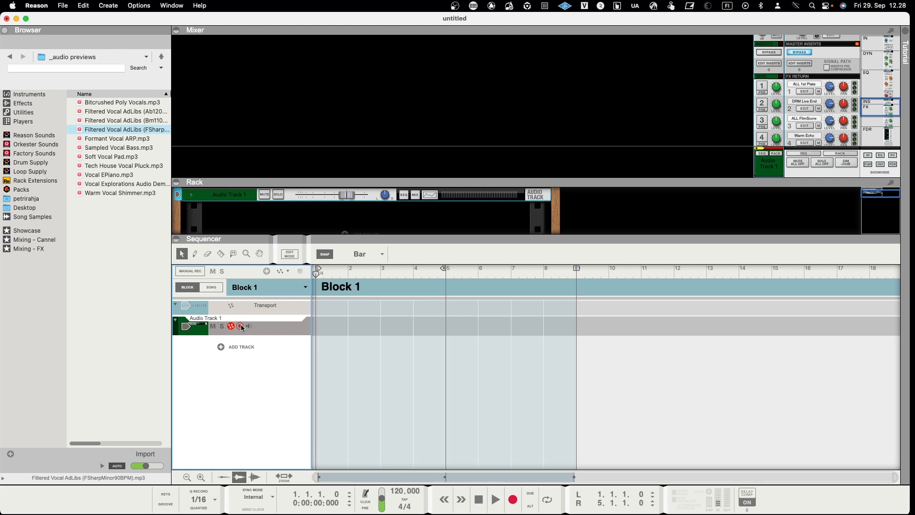
# Add a Kong Drum Designer instrument track.
pyautogui.click(221, 348)
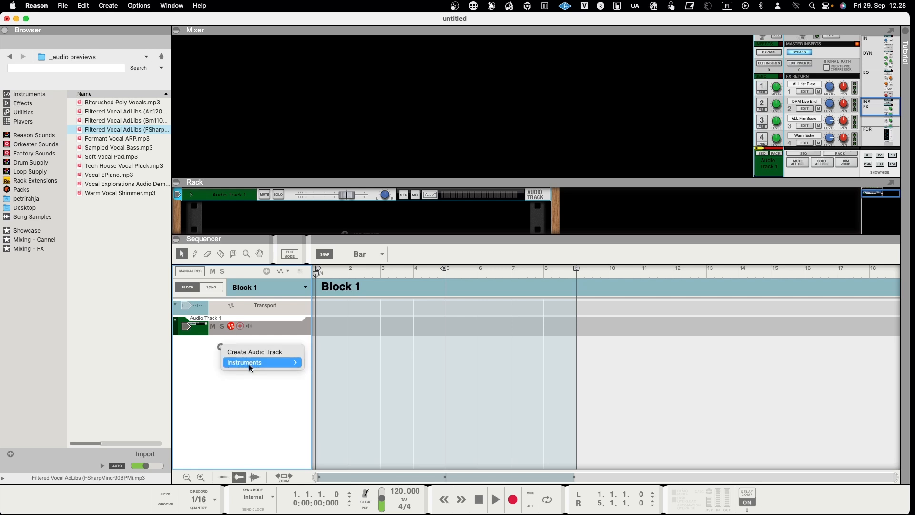
pyautogui.moveTo(295, 365)
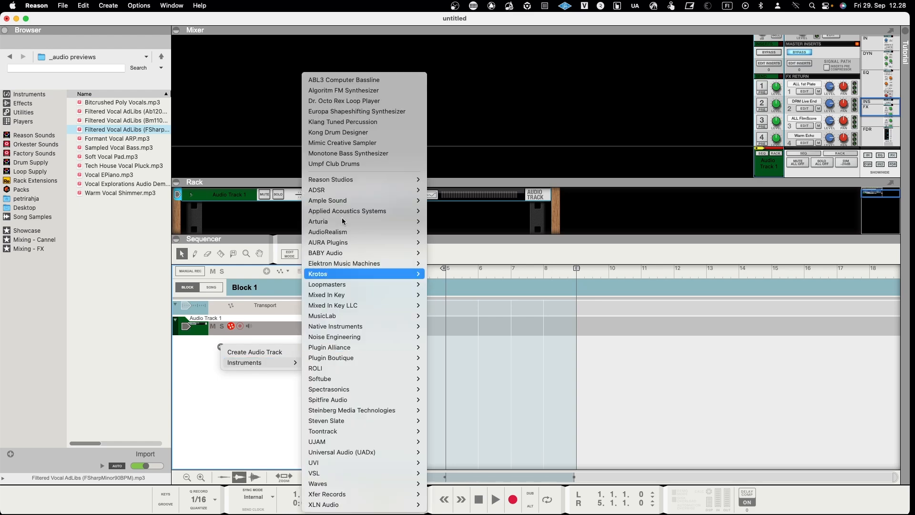
pyautogui.click(341, 133)
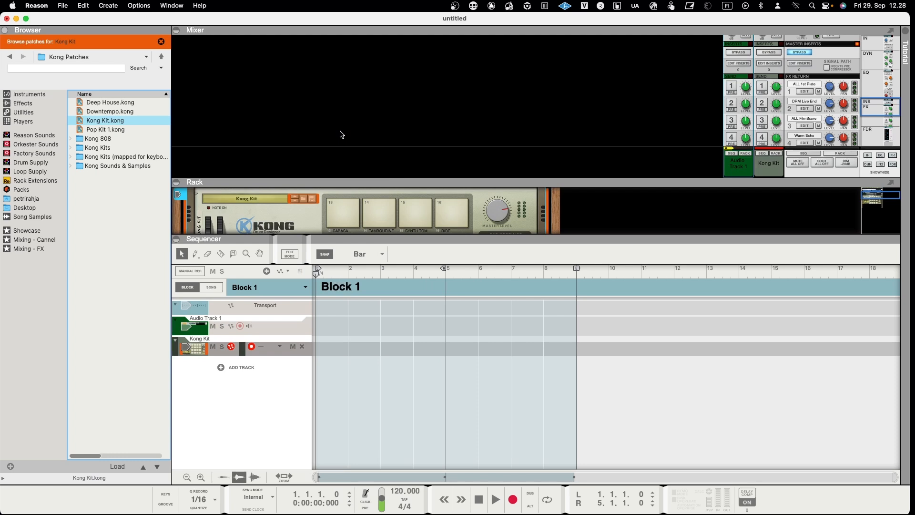
pyautogui.click(293, 326)
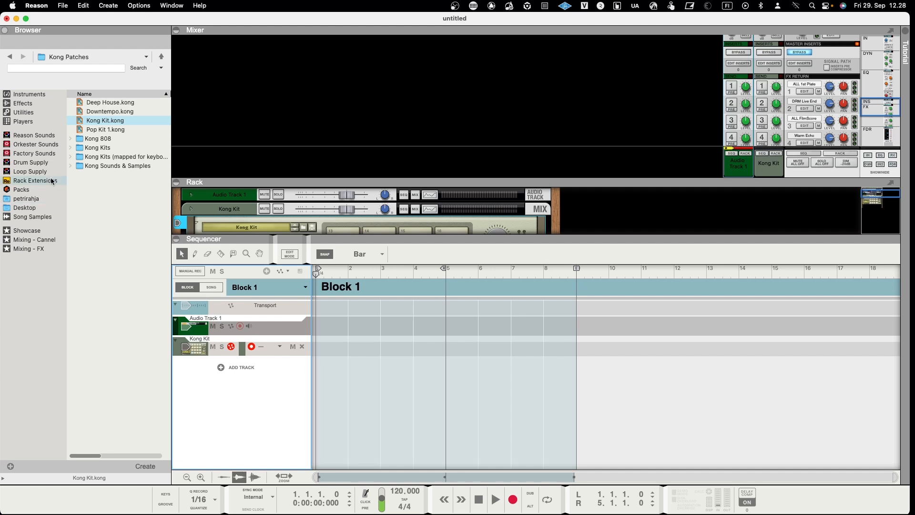
# Open the Vocal Explorations pack's audio previews and drop Filtered Vocal AdLibs (FSharpMinor90BPM) onto the audio track.
pyautogui.click(37, 189)
pyautogui.doubleClick(90, 111)
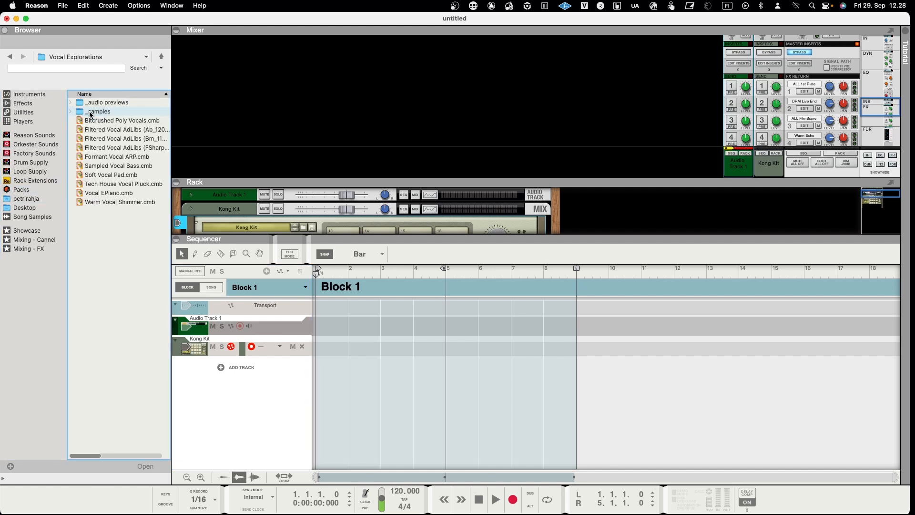
pyautogui.doubleClick(100, 103)
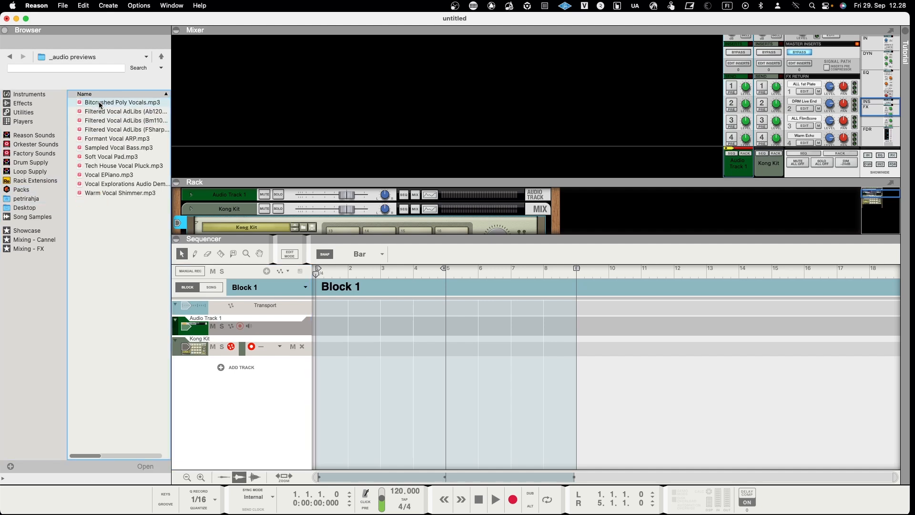
pyautogui.moveTo(99, 129); pyautogui.dragTo(324, 327)
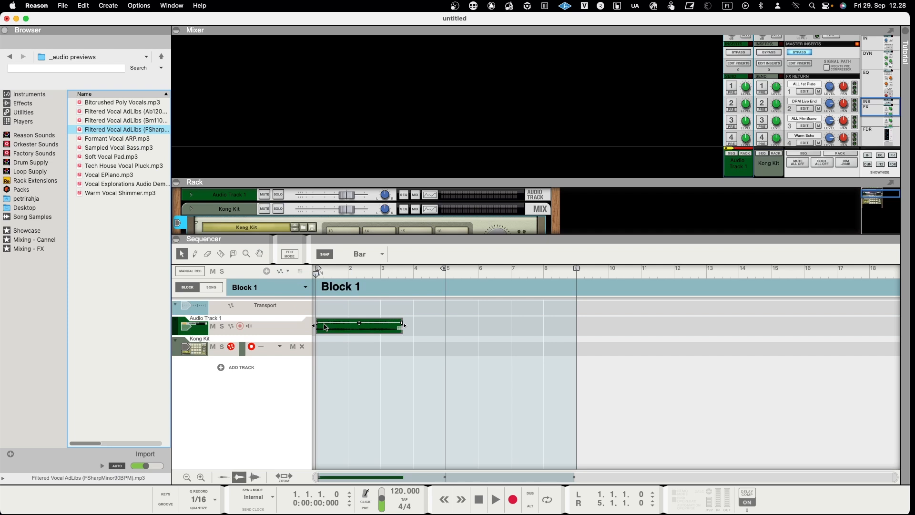
# Open the vocal clip's edit view and close it again.
pyautogui.doubleClick(333, 324)
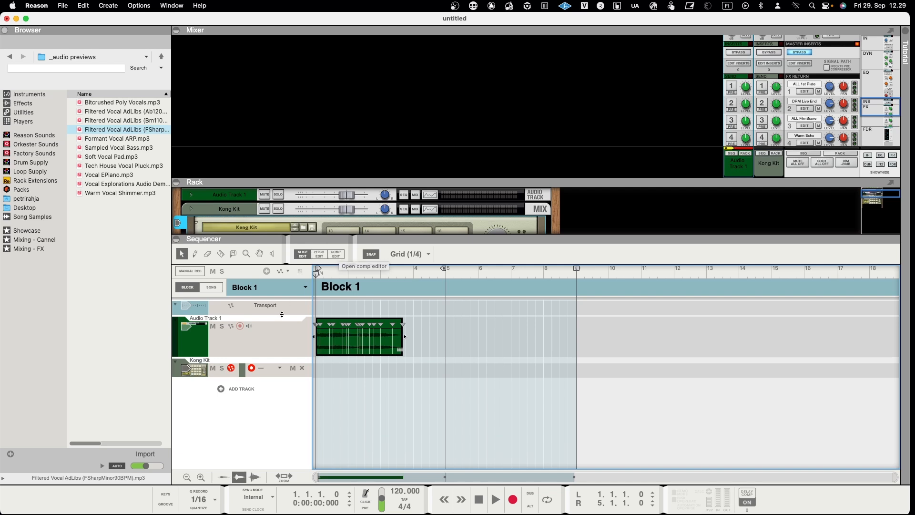
pyautogui.click(337, 254)
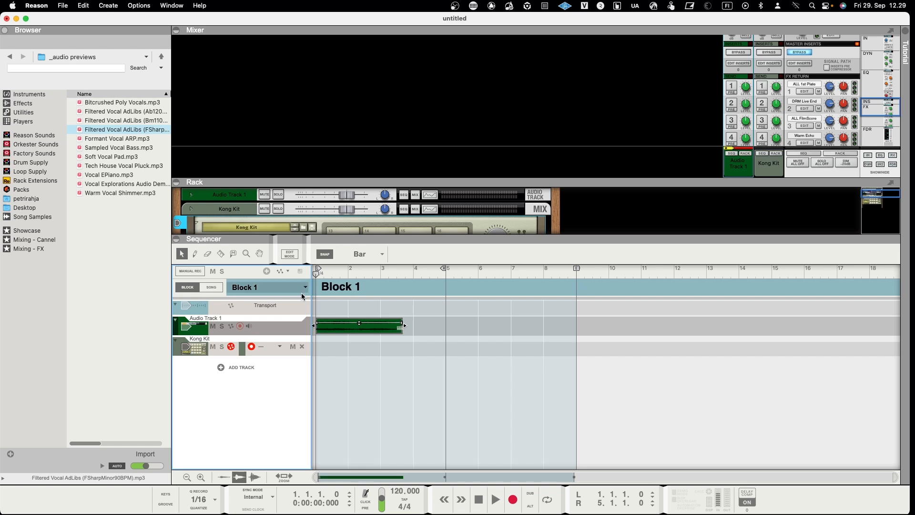
# Open the Kong track in edit mode, create a one-bar note clip and draw three BD 1 notes.
pyautogui.click(271, 355)
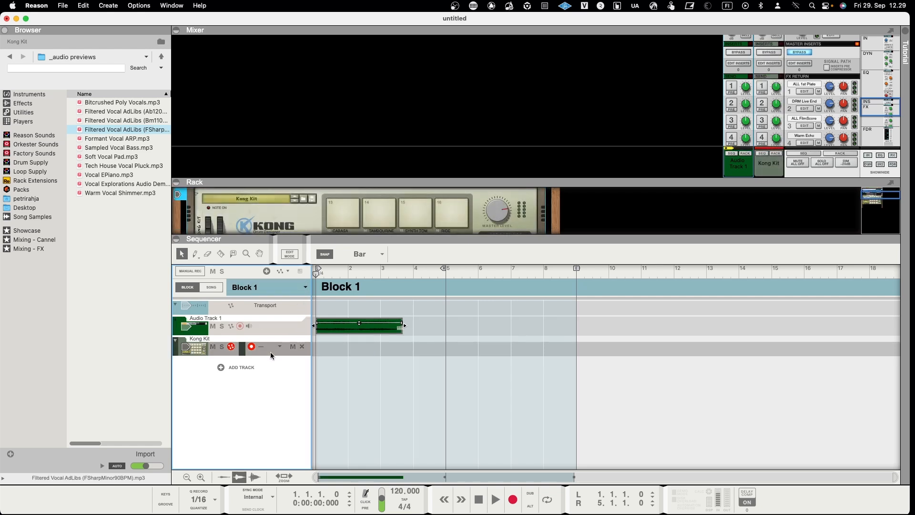
pyautogui.click(289, 254)
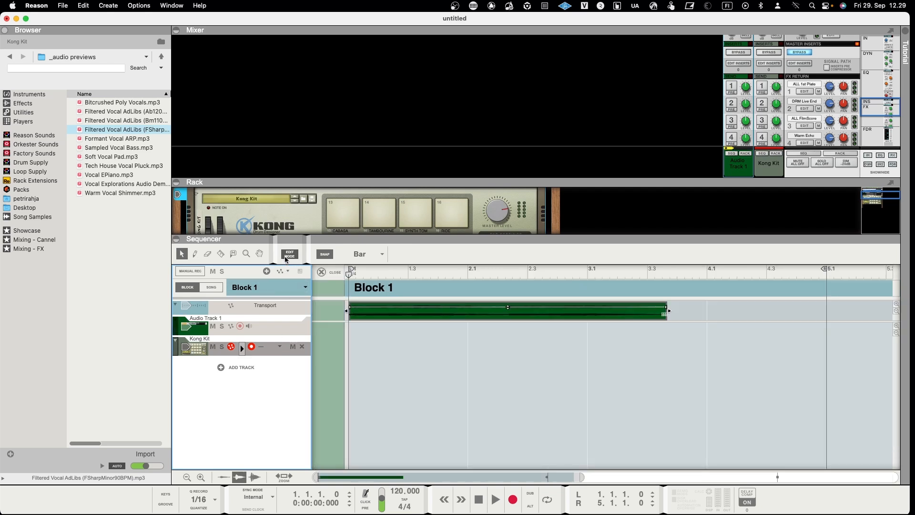
pyautogui.click(269, 353)
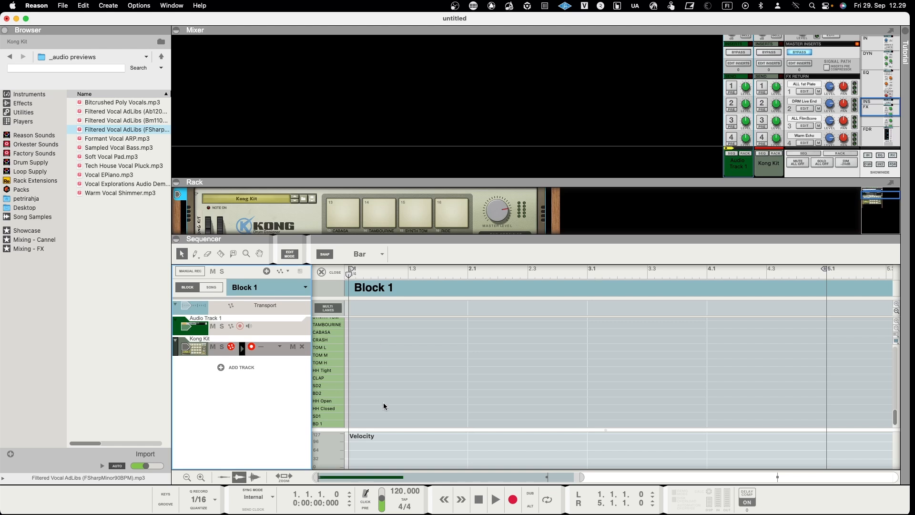
pyautogui.doubleClick(377, 422)
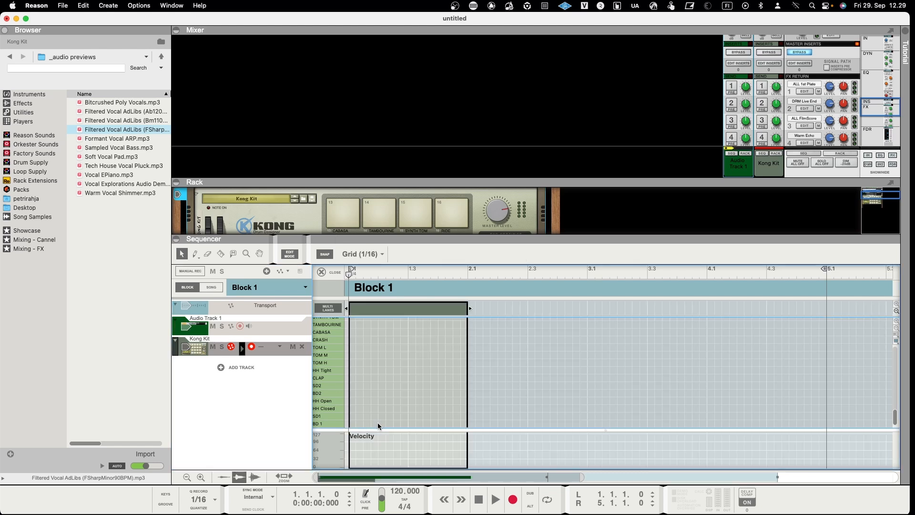
pyautogui.click(353, 424)
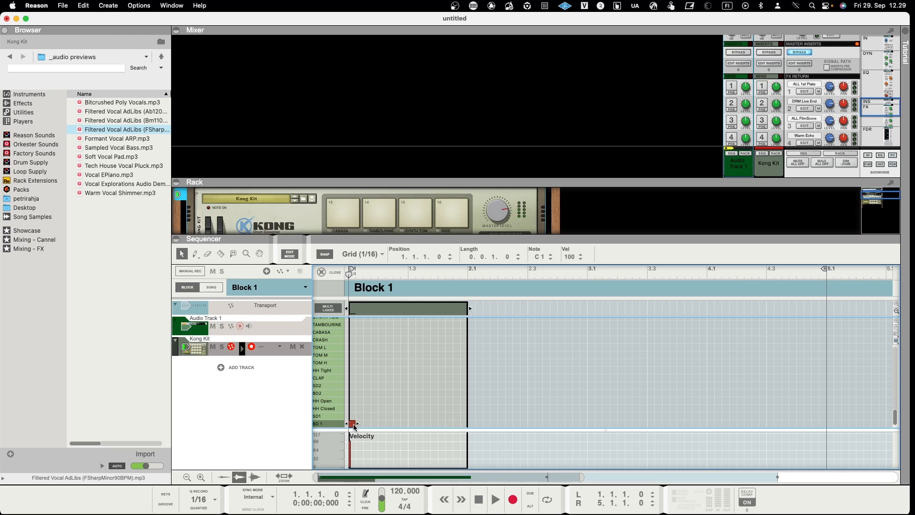
pyautogui.click(388, 423)
pyautogui.click(403, 423)
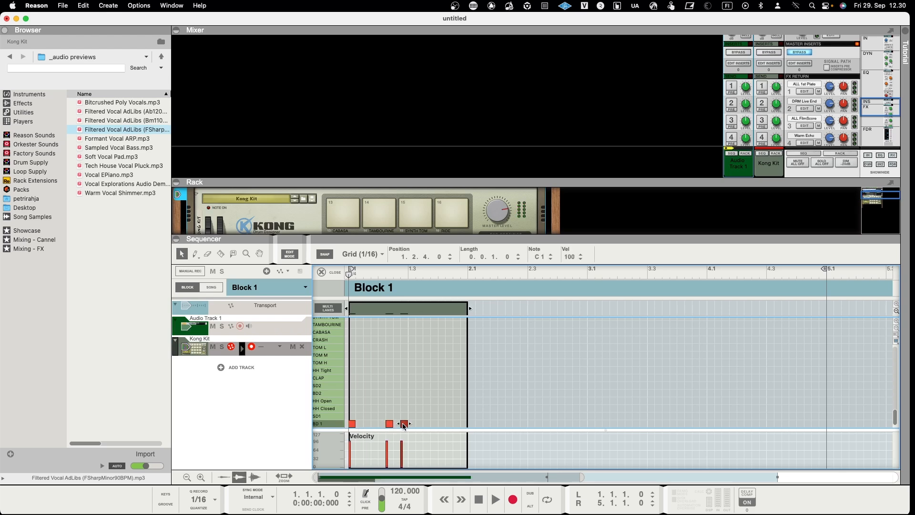
# Pop out the rack, flip it to show the rear cabling, and dock it back.
pyautogui.press('super+Tab')
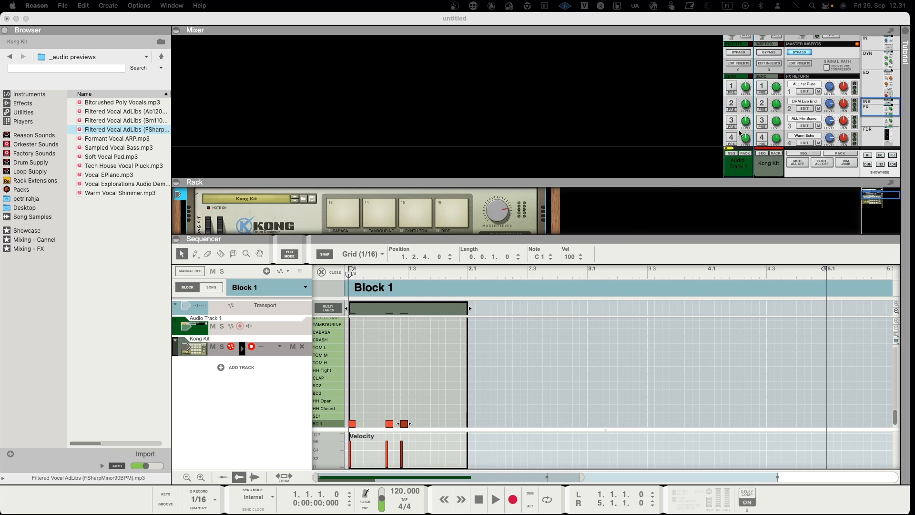
pyautogui.click(890, 182)
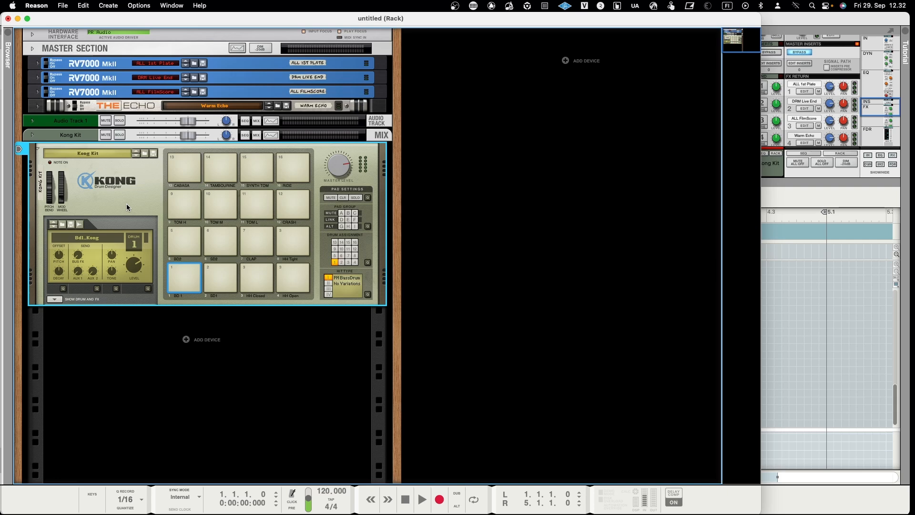
pyautogui.press('Tab')
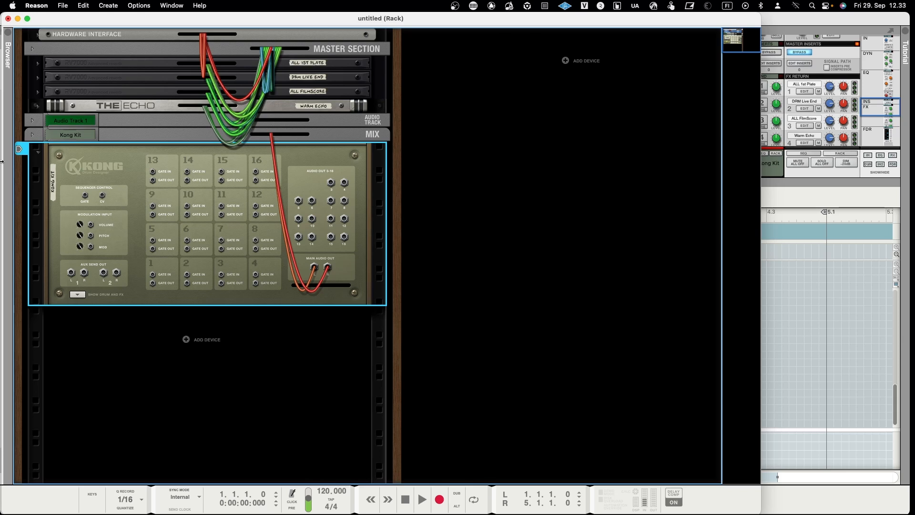
pyautogui.click(7, 19)
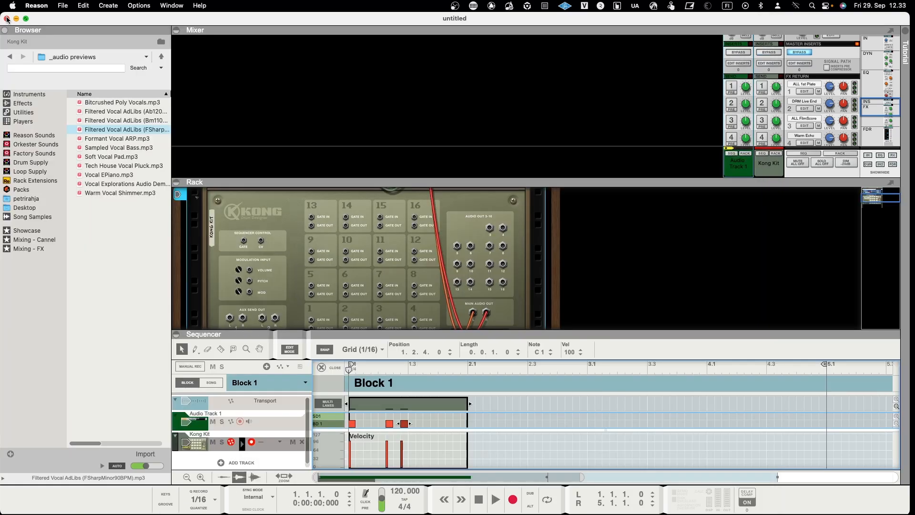
# Pop out the mixer into its own window, scroll through its channel strips, and close it.
pyautogui.click(890, 32)
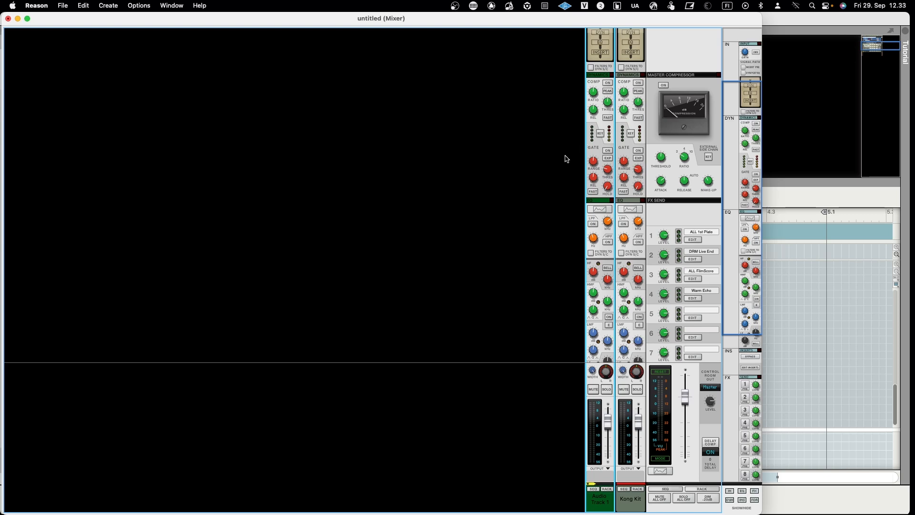
pyautogui.scroll(-2, 584, 182)
pyautogui.scroll(-8, 583, 182)
pyautogui.scroll(-4, 584, 182)
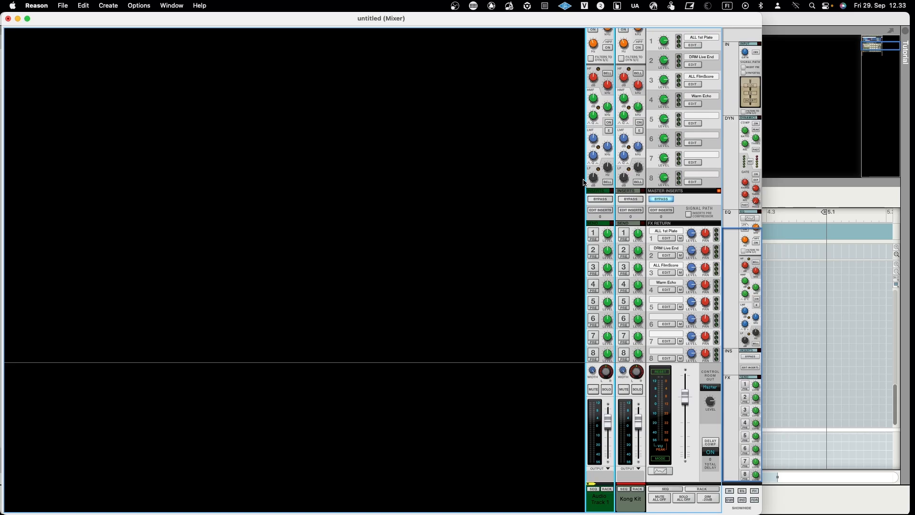
pyautogui.click(8, 18)
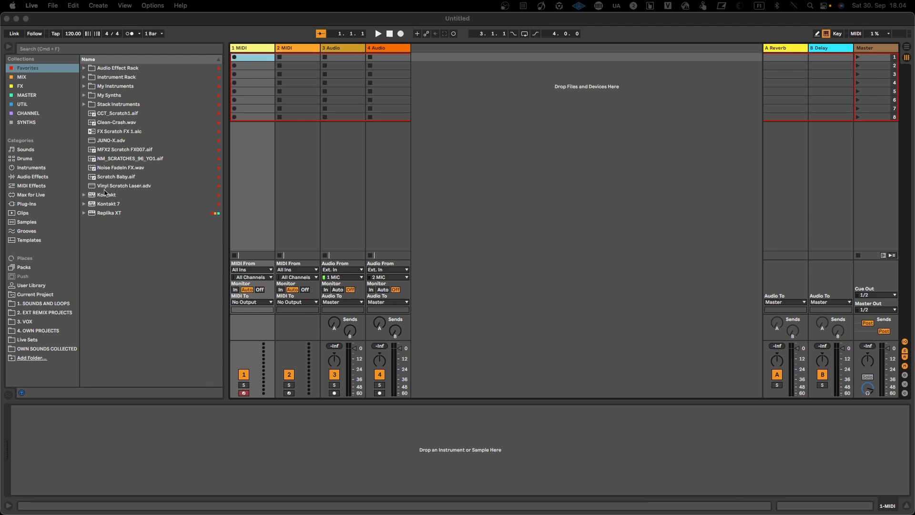
# Browse the VST3 plug-ins in the Plug-ins category of the browser.
pyautogui.click(28, 204)
pyautogui.click(29, 204)
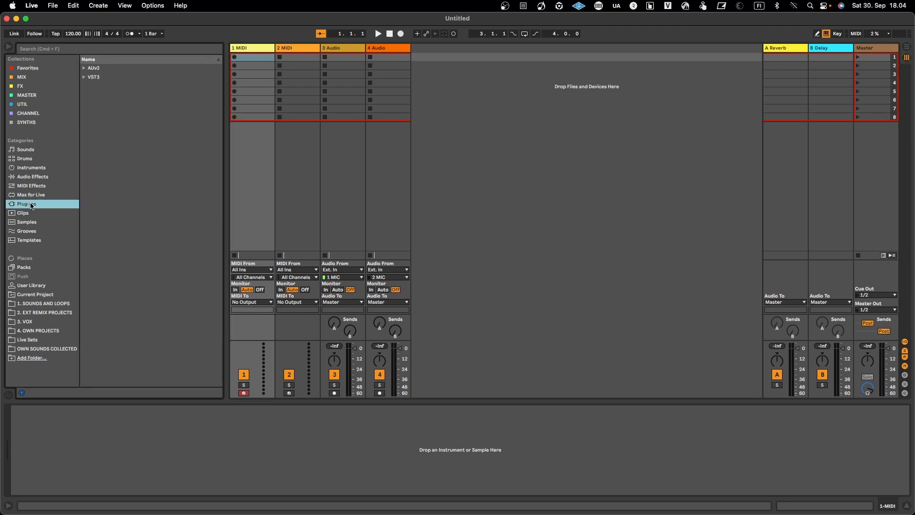
pyautogui.click(84, 77)
pyautogui.scroll(-3, 93, 234)
pyautogui.scroll(-2, 94, 239)
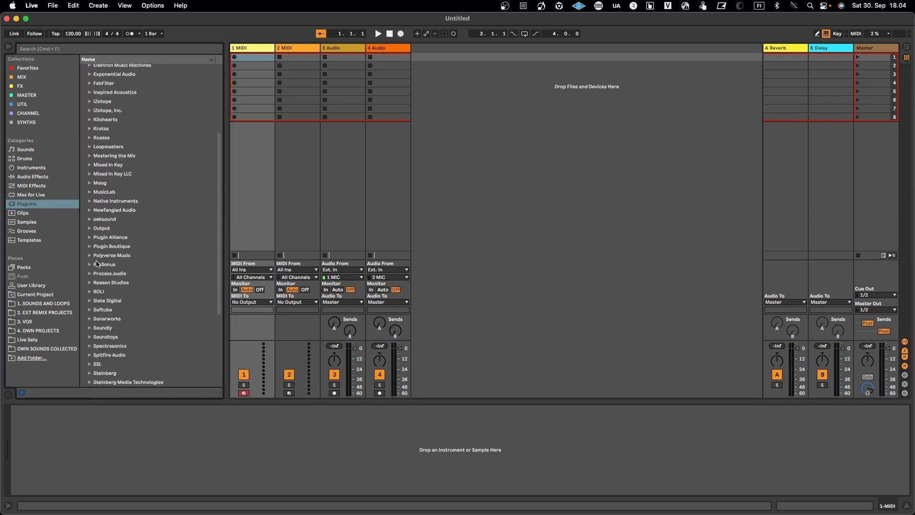
pyautogui.scroll(-3, 97, 274)
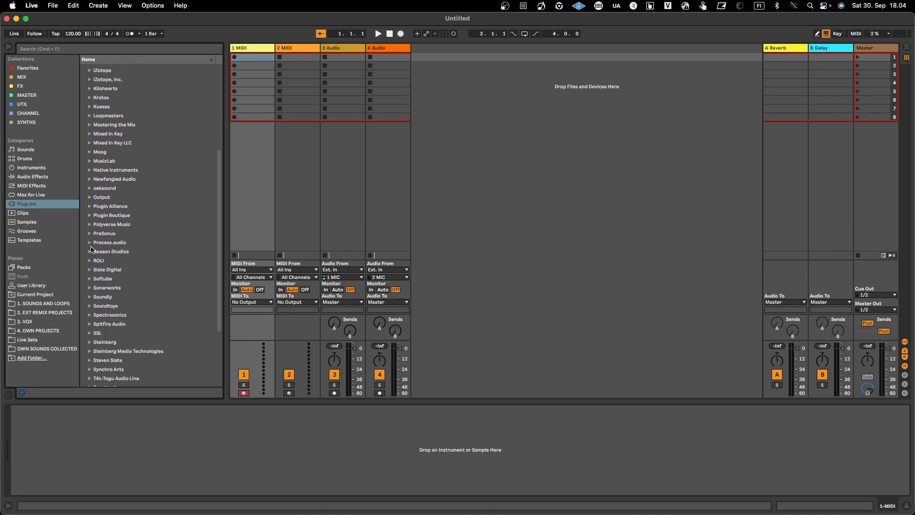
# Load the Reason Rack Plugin from Reason Studios onto MIDI track 1.
pyautogui.click(91, 251)
pyautogui.click(115, 263)
pyautogui.moveTo(116, 263); pyautogui.dragTo(258, 192)
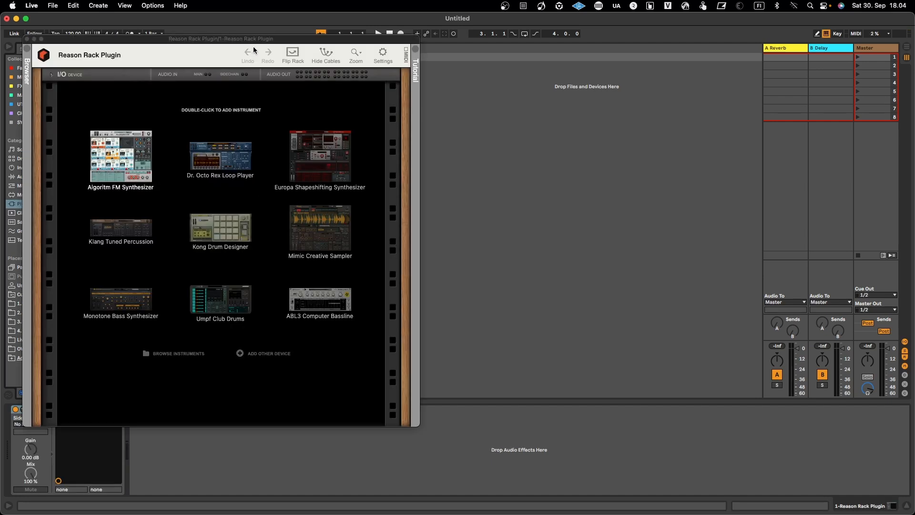
# Add the Algoritm FM Synthesizer to the Reason Rack Plugin.
pyautogui.click(266, 41)
pyautogui.moveTo(295, 42); pyautogui.dragTo(482, 68)
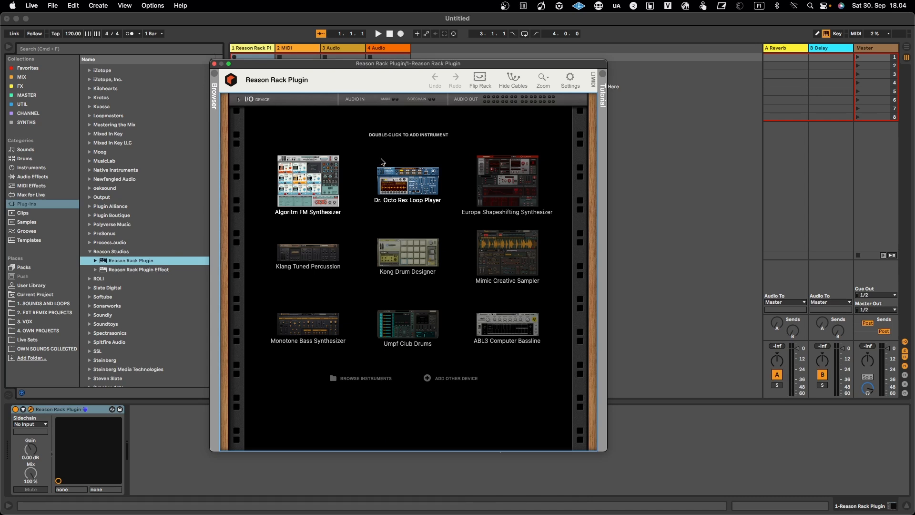
pyautogui.doubleClick(327, 190)
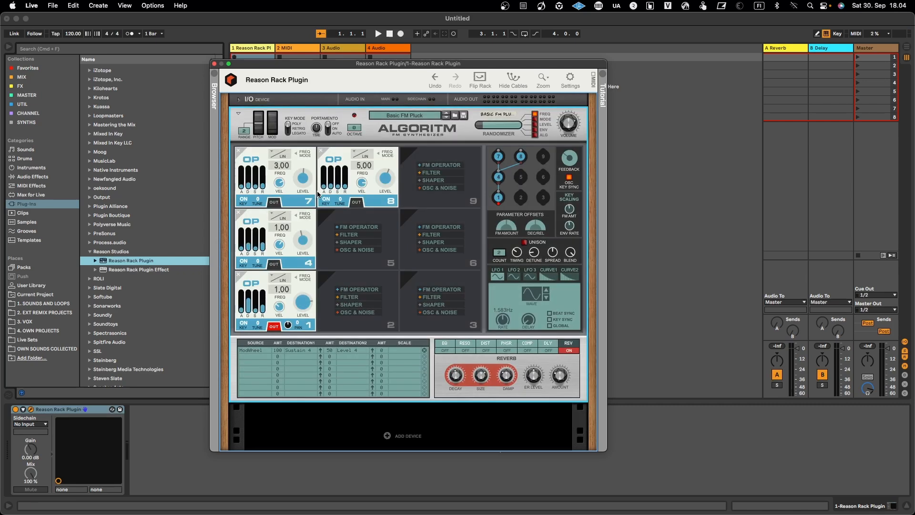
pyautogui.moveTo(329, 66); pyautogui.dragTo(554, 51)
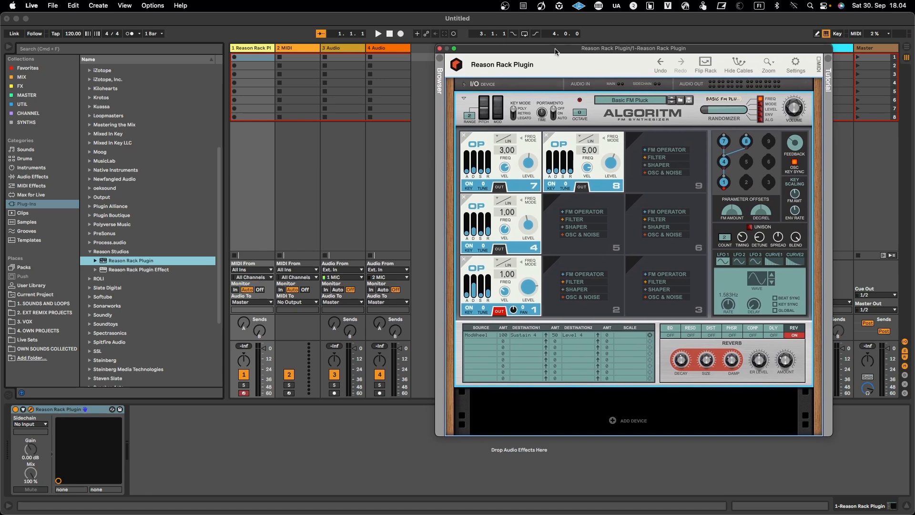